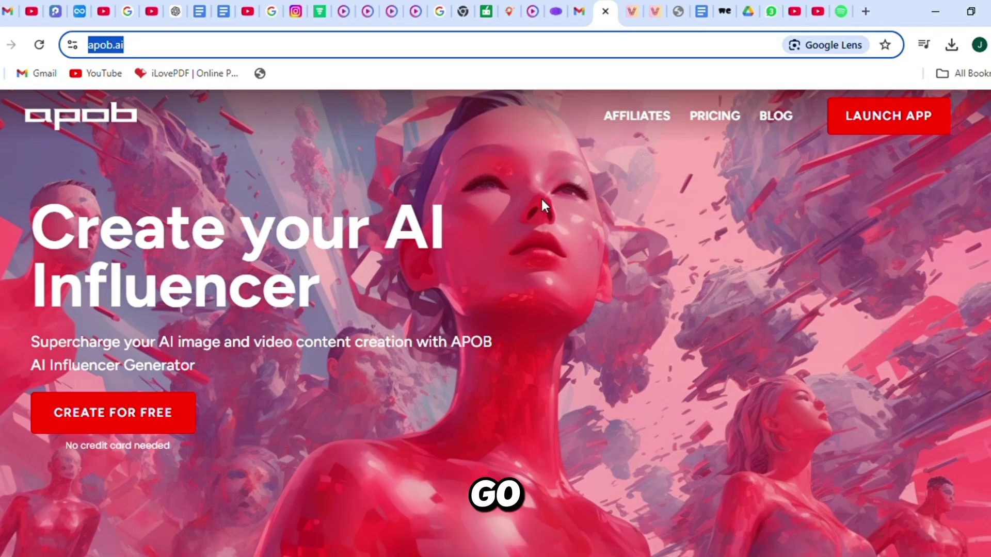
# - Launch apob.ai, sign in with a Google account, and start a new portrait model
pyautogui.click(888, 124)
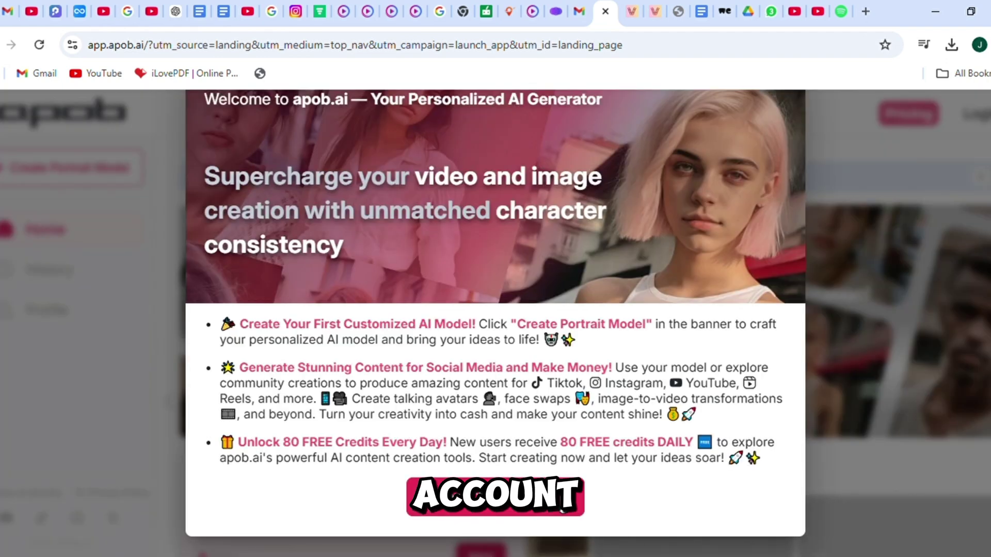
pyautogui.click(556, 496)
pyautogui.click(555, 496)
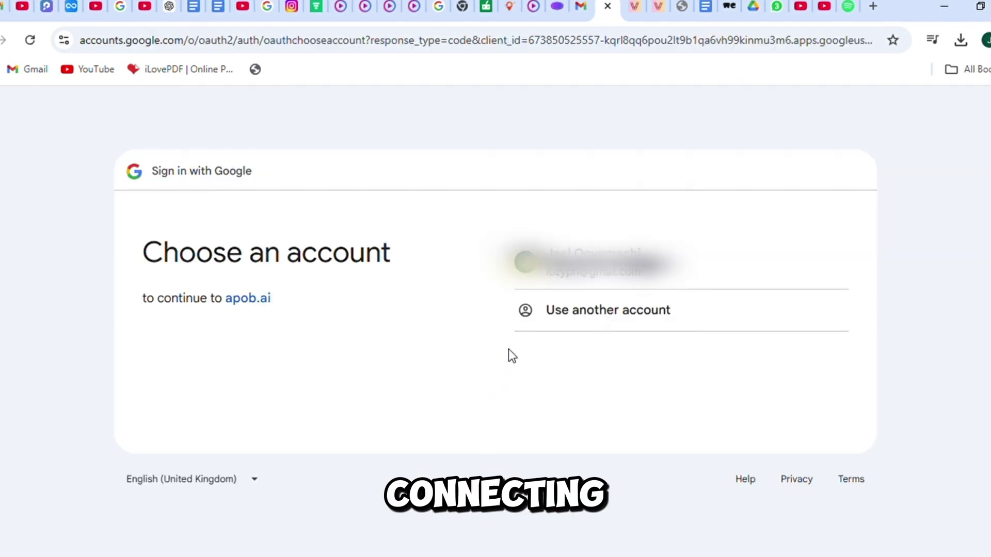
pyautogui.click(582, 285)
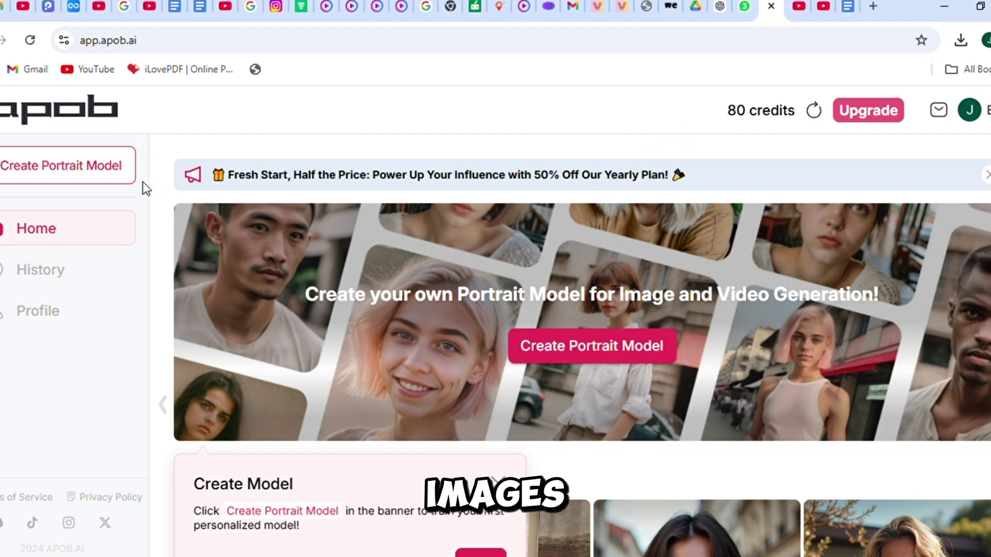
pyautogui.scroll(-2, 340, 402)
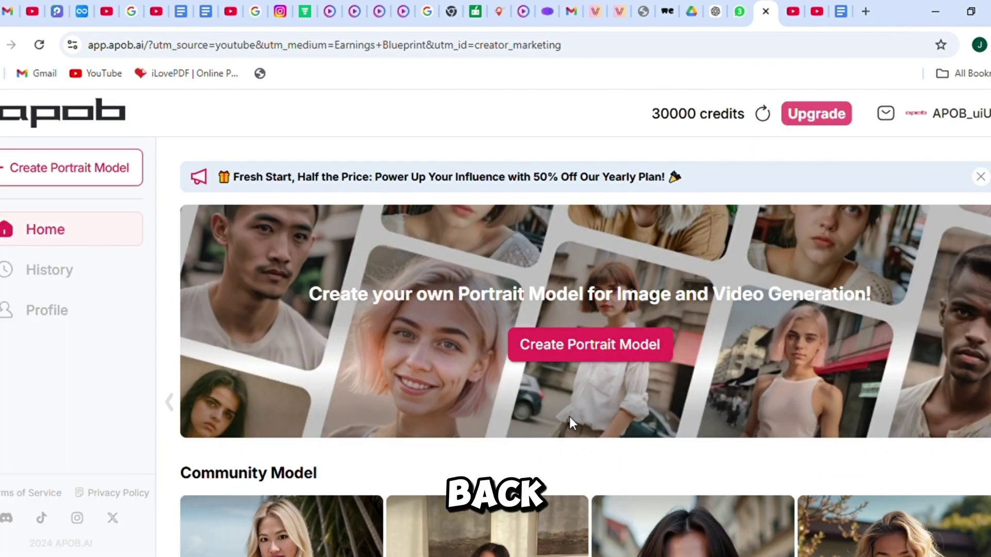
pyautogui.click(561, 351)
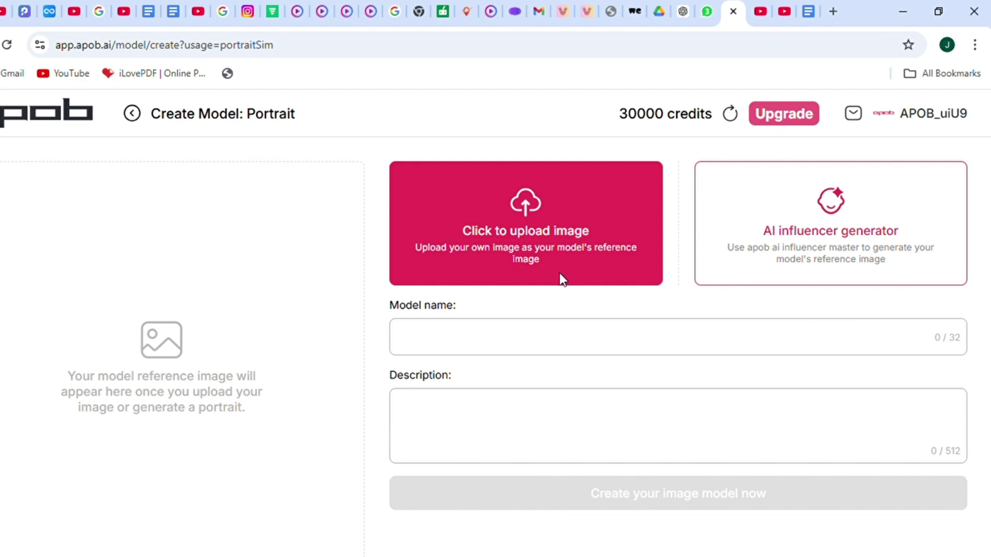
# - In the AI influencer generator, make the influencer an American woman
pyautogui.click(742, 232)
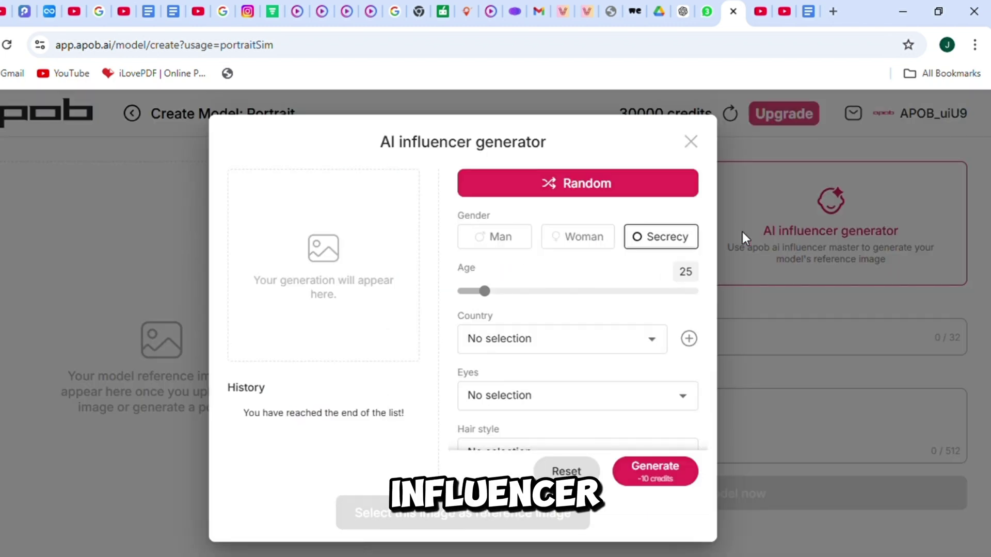
pyautogui.click(579, 241)
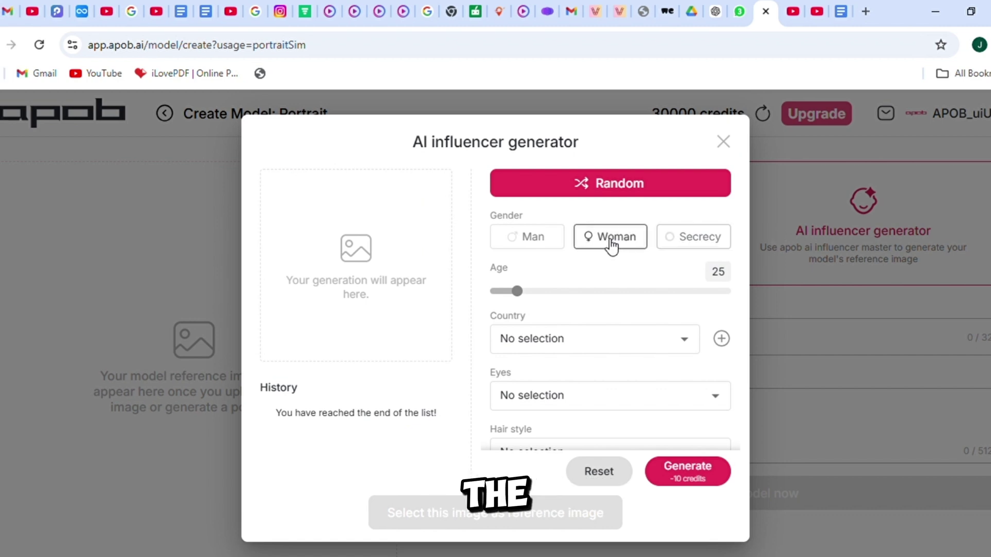
pyautogui.click(531, 355)
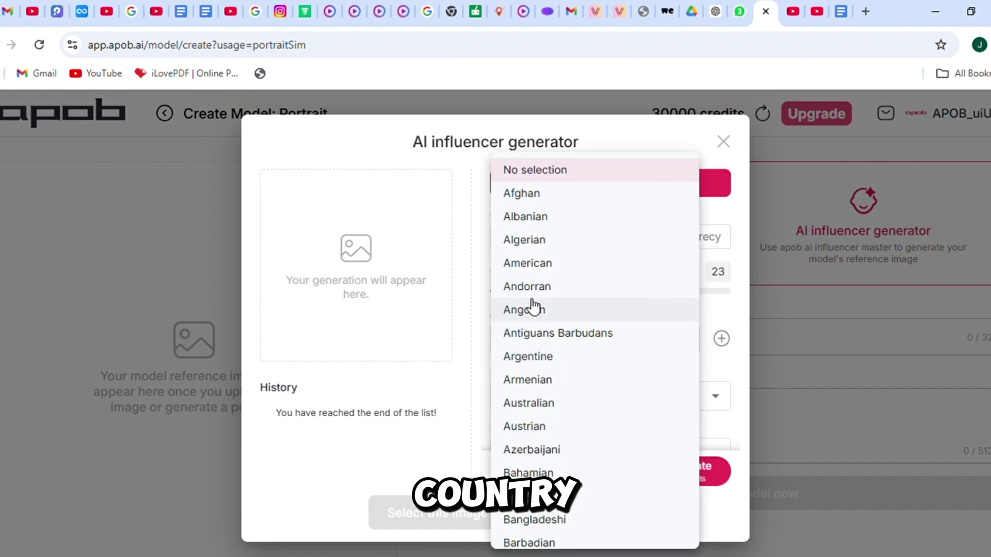
pyautogui.click(527, 264)
pyautogui.scroll(-1, 606, 344)
# - Choose blue eyes, blunt hair and a Round with Soft Cheekbones face, then generate
pyautogui.click(607, 344)
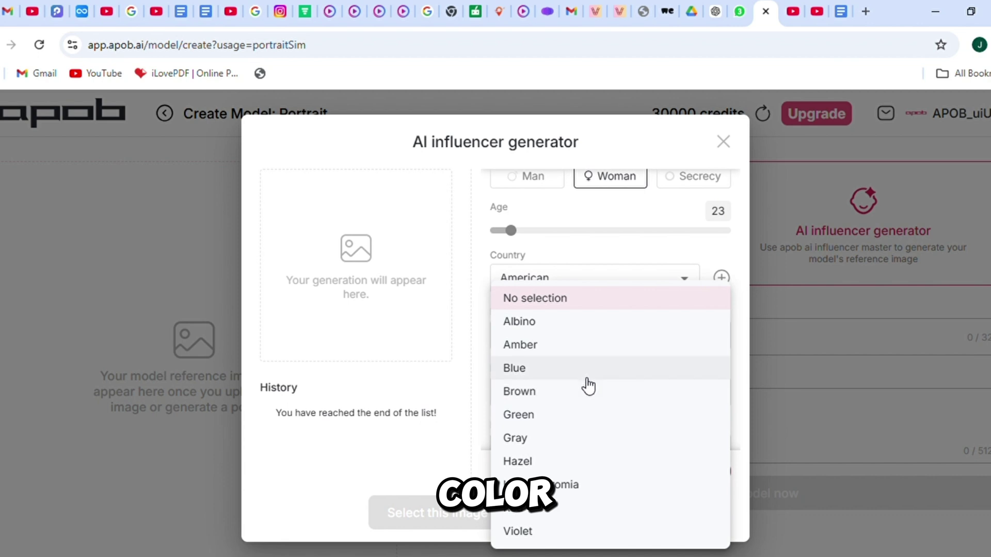
pyautogui.click(589, 369)
pyautogui.click(581, 380)
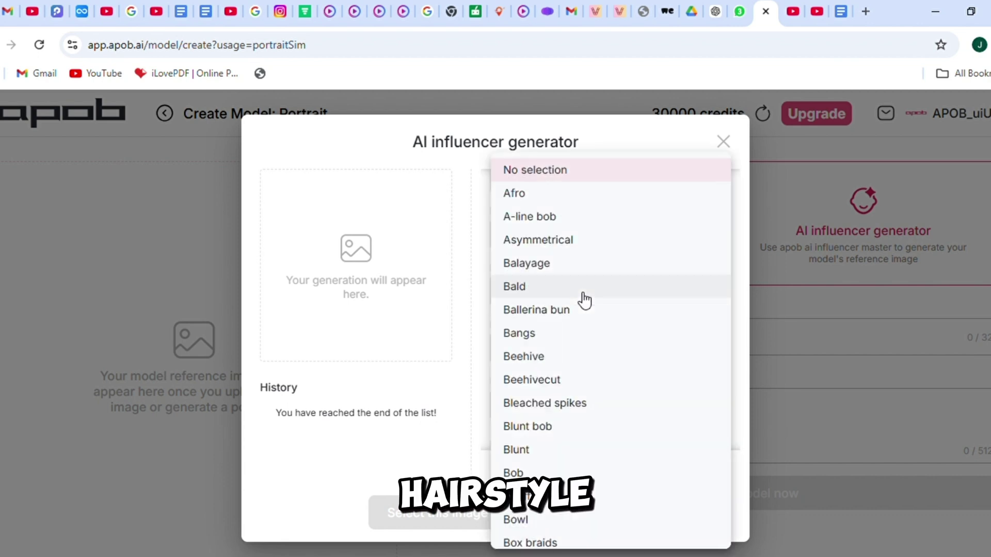
pyautogui.click(572, 448)
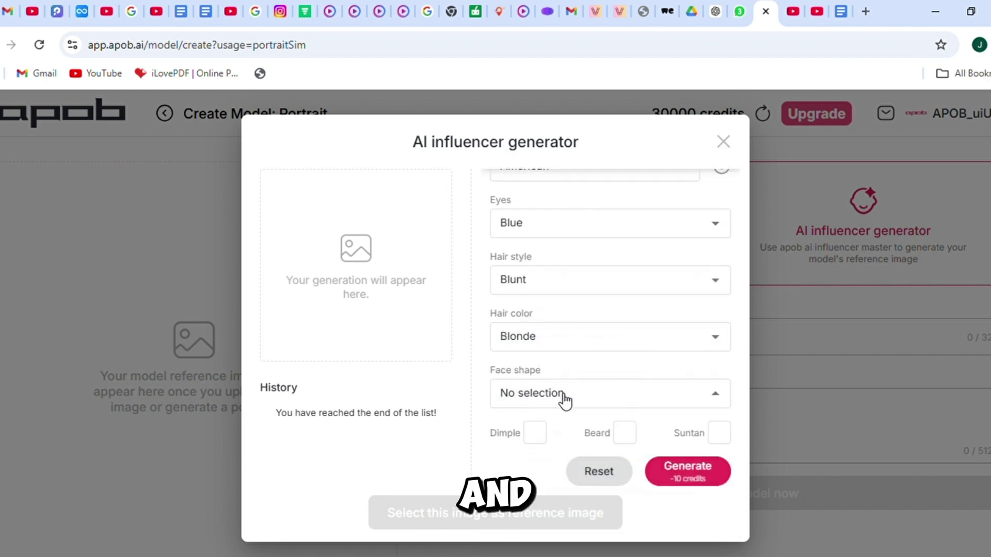
pyautogui.click(564, 402)
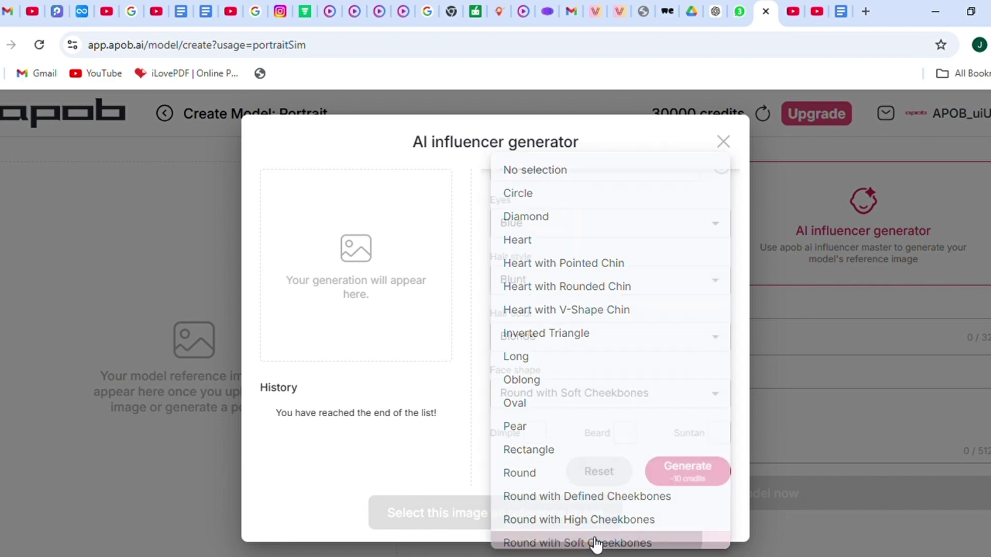
pyautogui.click(591, 542)
pyautogui.click(674, 469)
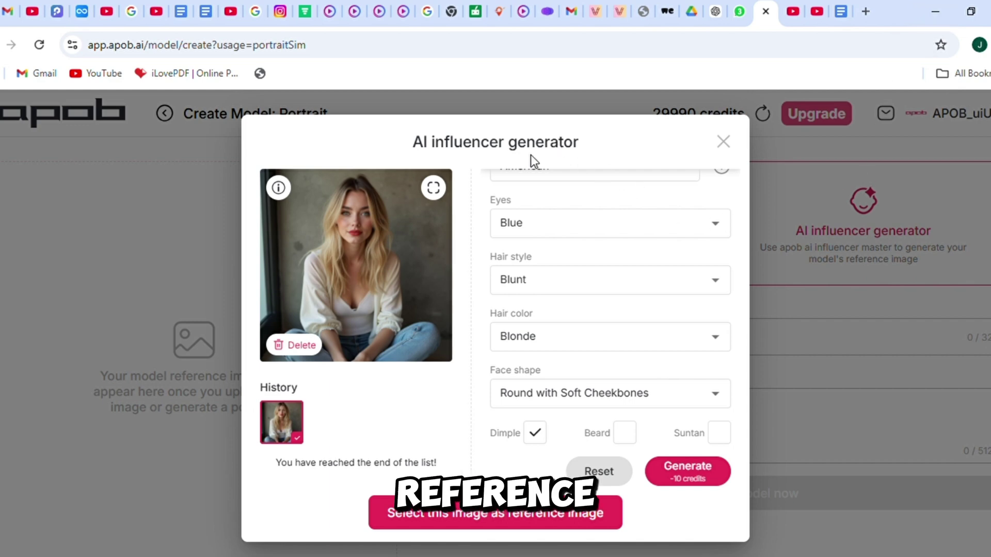
# - Download the enlarged portrait and create a portrait model from it named Lizzy
pyautogui.click(434, 187)
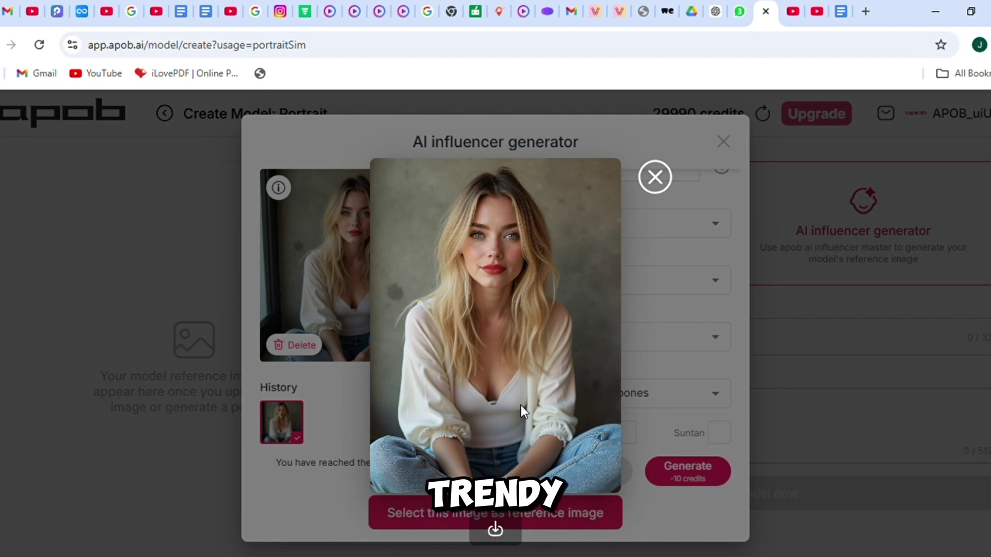
pyautogui.click(495, 530)
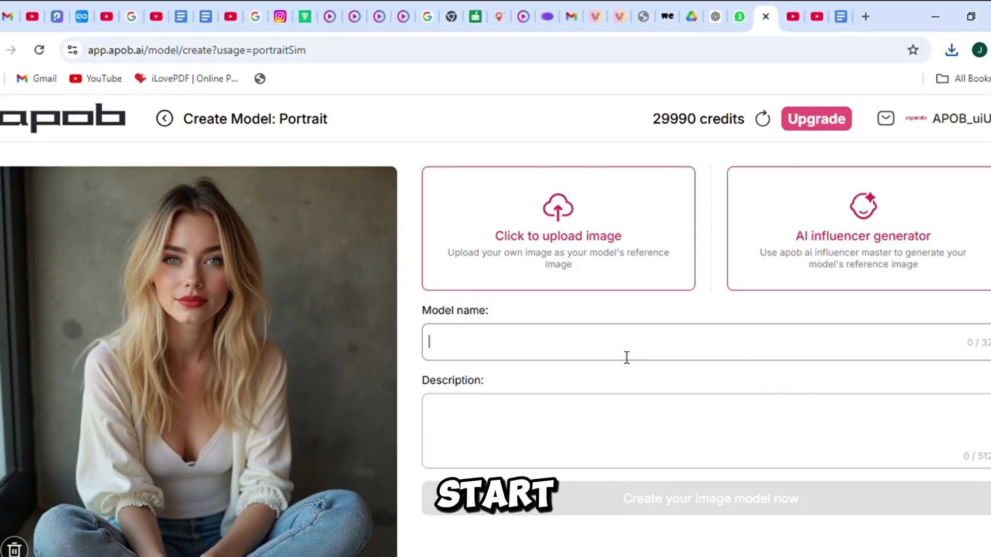
pyautogui.write('Li')
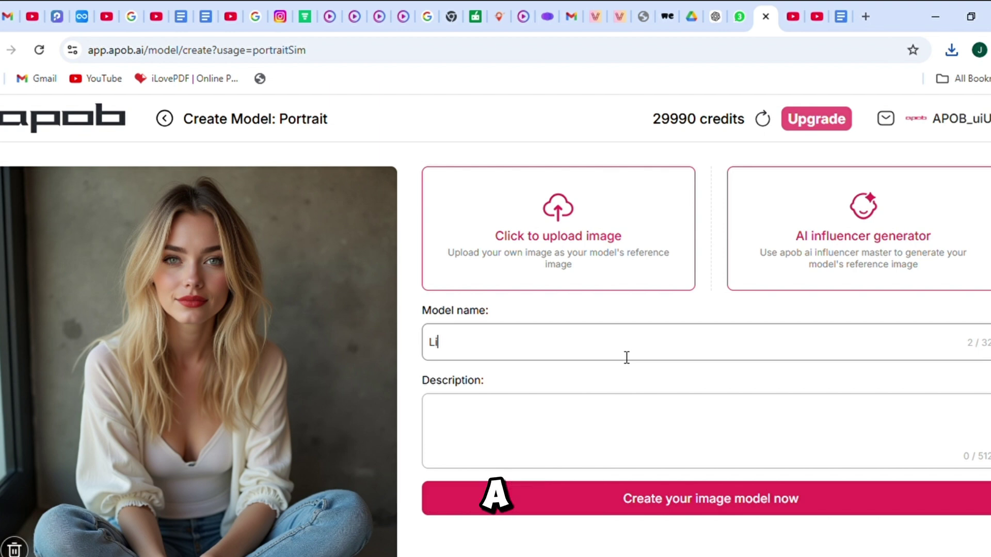
pyautogui.write('zzy')
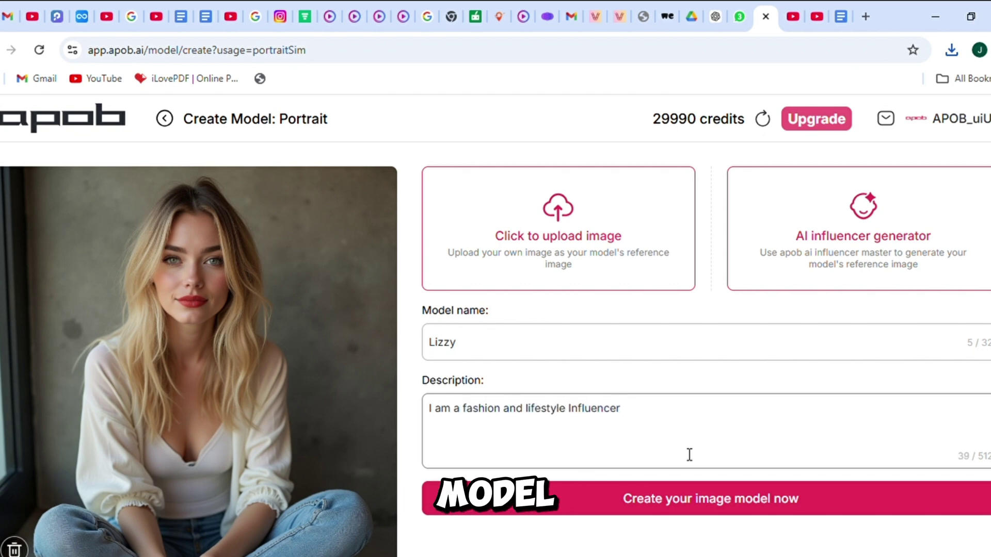
pyautogui.click(769, 495)
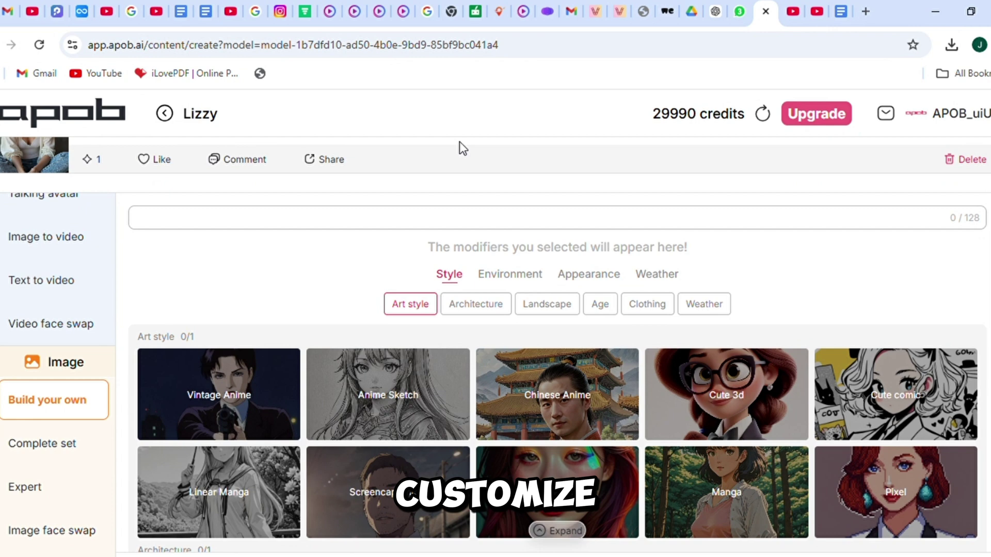
# - Generate a custom photo set with Realistic style, Museum setting, Formal clothing and Sunny day weather
pyautogui.scroll(-2, 242, 370)
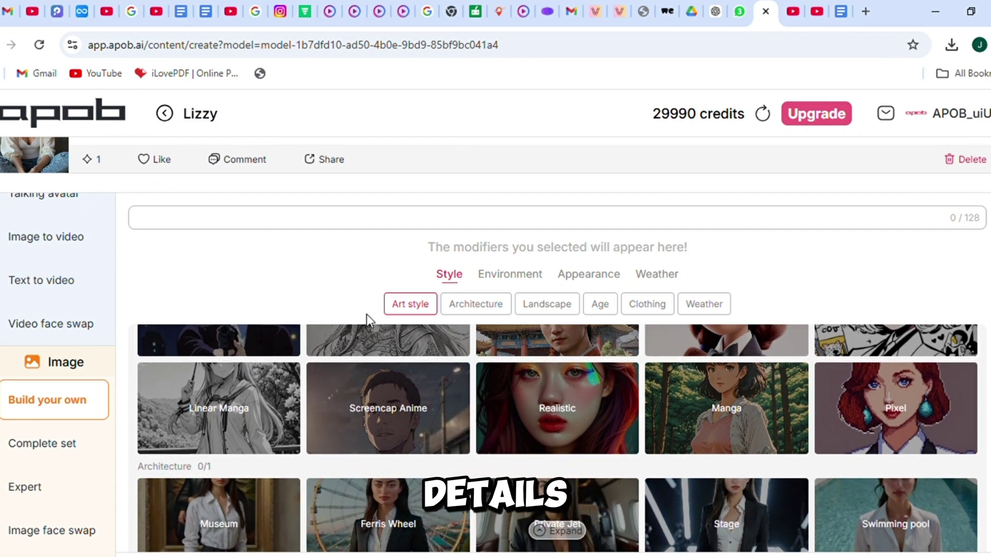
pyautogui.click(405, 305)
pyautogui.click(564, 467)
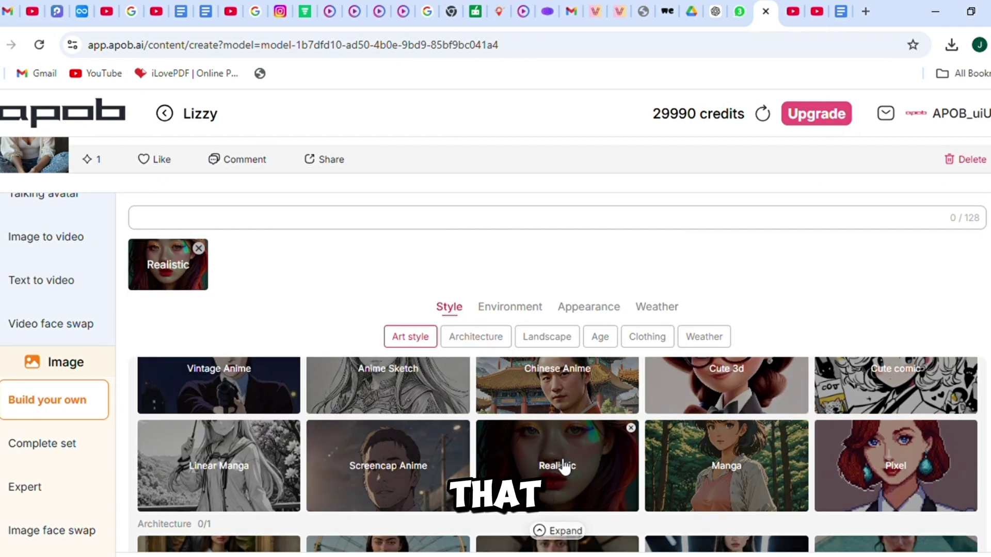
pyautogui.scroll(-2, 298, 442)
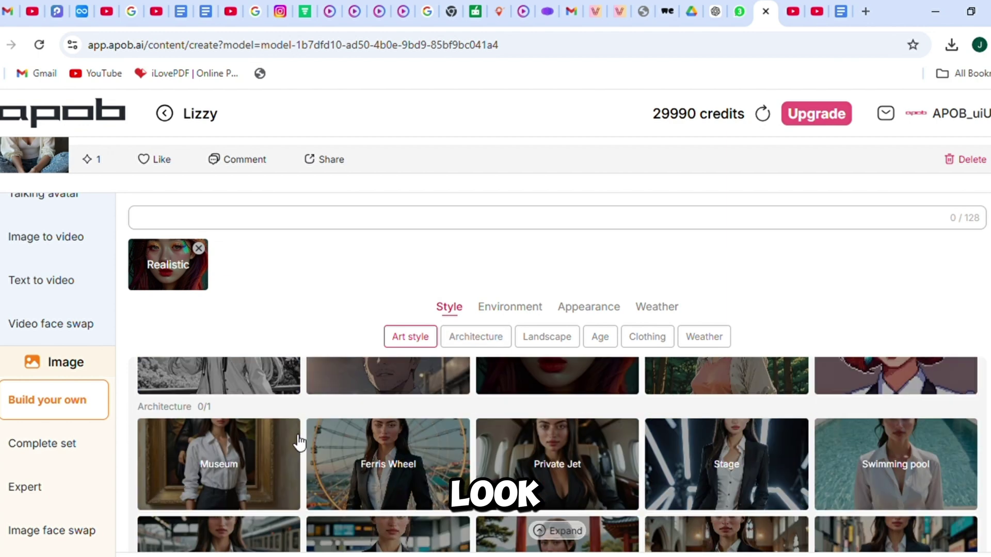
pyautogui.click(273, 447)
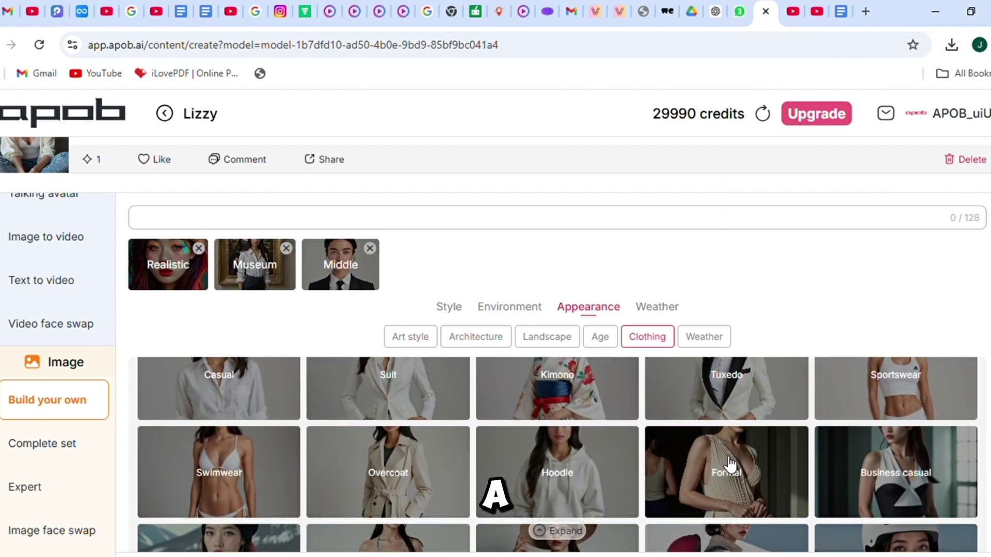
pyautogui.click(728, 467)
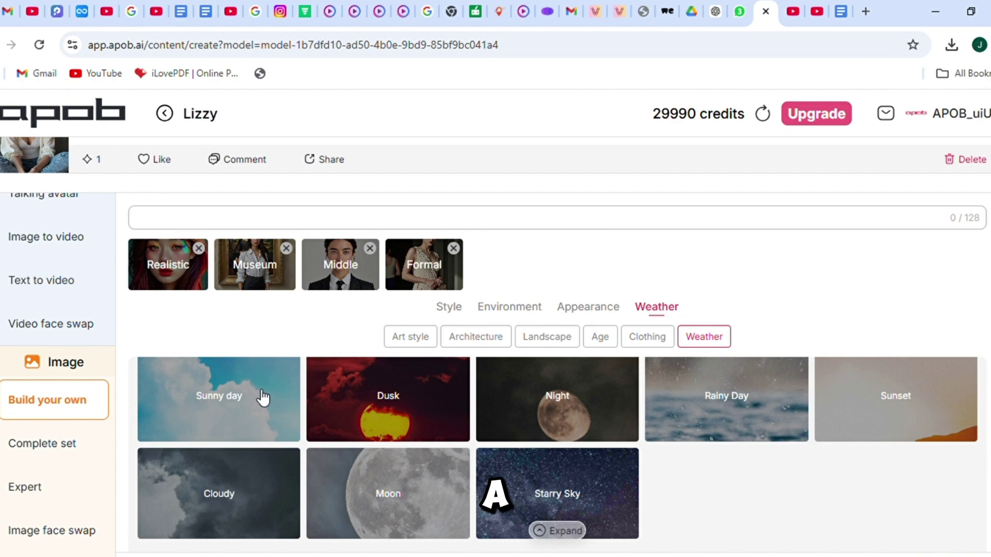
pyautogui.click(263, 397)
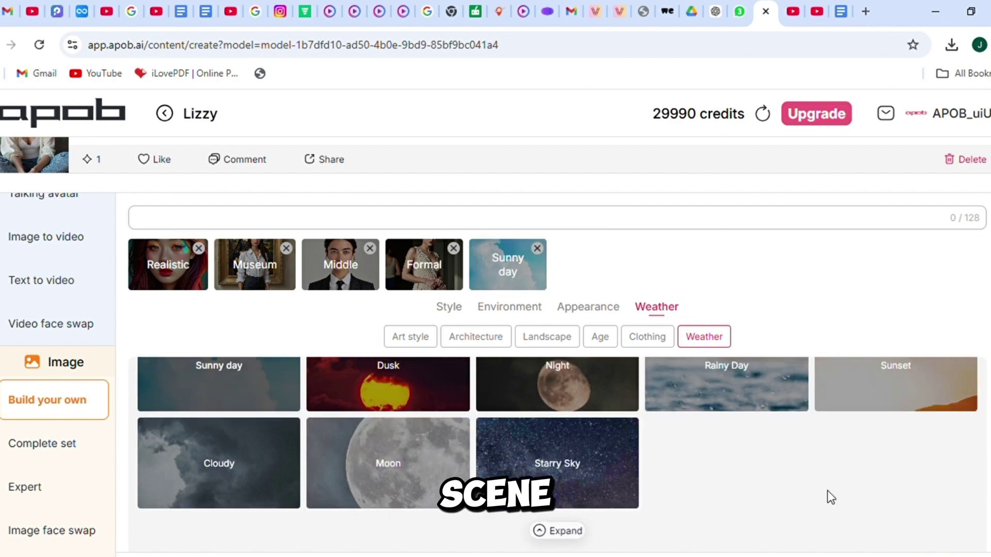
pyautogui.scroll(-3, 828, 487)
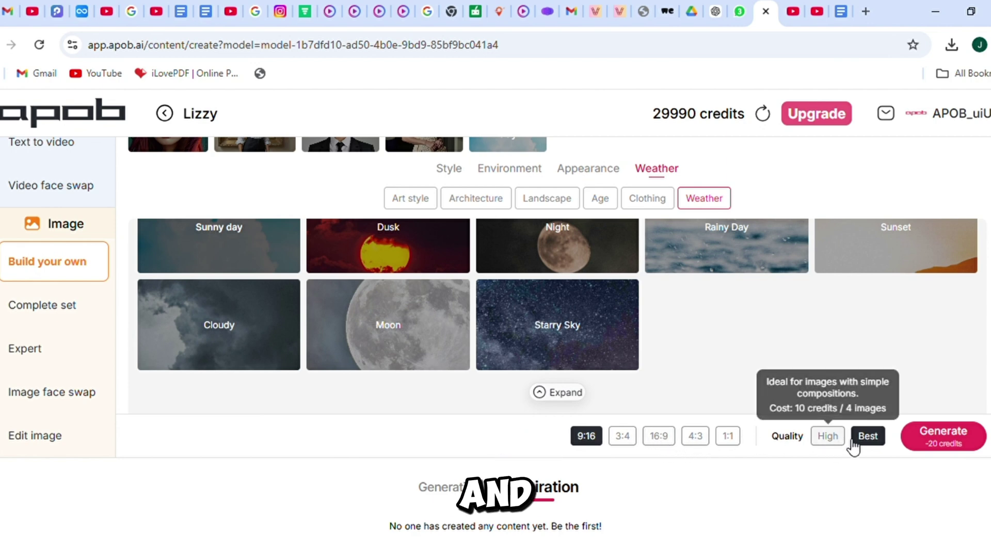
pyautogui.click(955, 450)
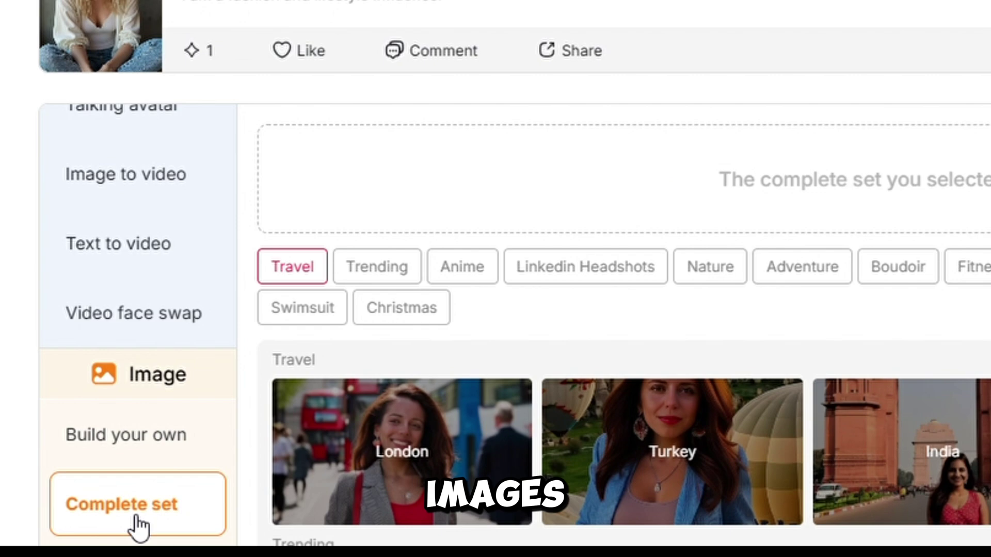
# - Generate the Winter Outlook complete set and enlarge the second resulting photo
pyautogui.scroll(-6, 412, 438)
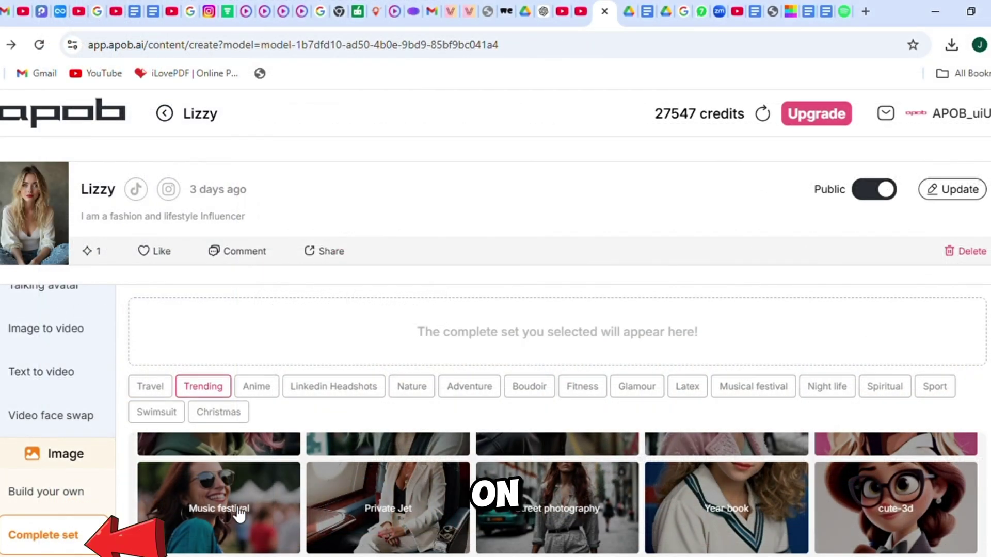
pyautogui.scroll(-3, 840, 498)
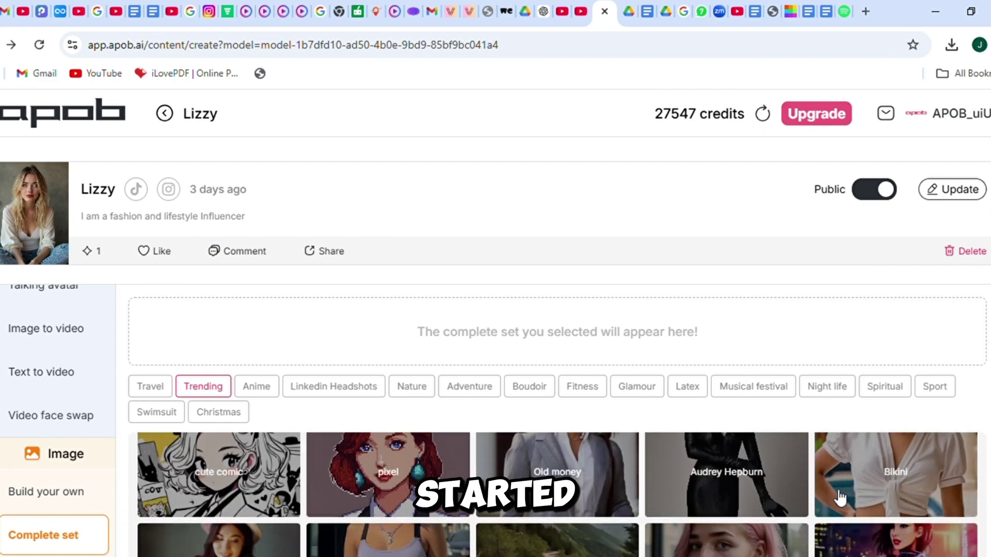
pyautogui.scroll(1, 840, 498)
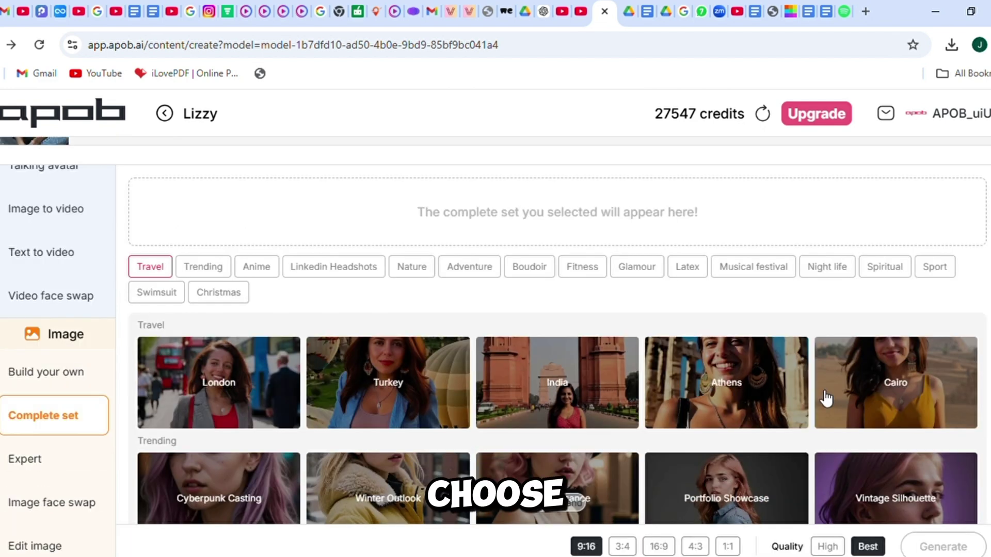
pyautogui.click(406, 480)
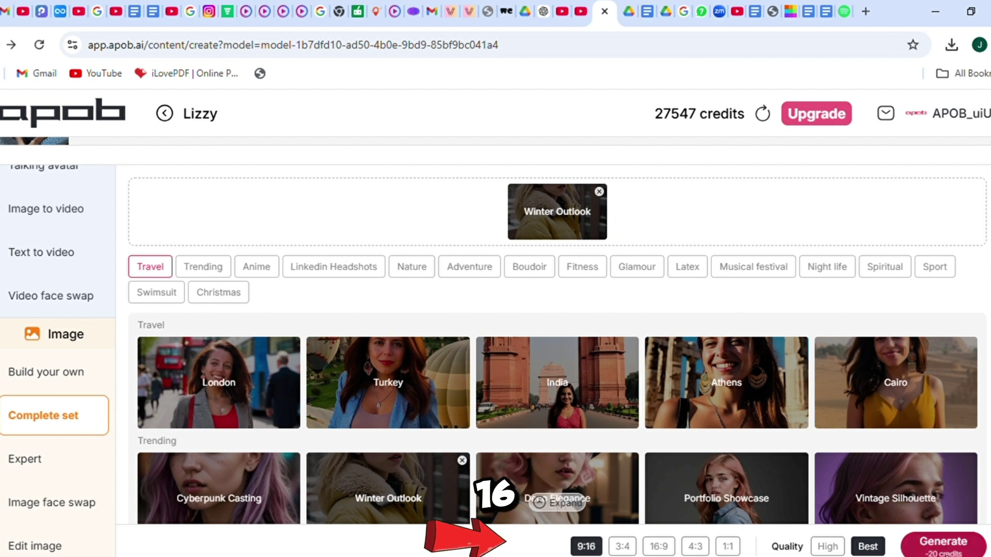
pyautogui.click(942, 546)
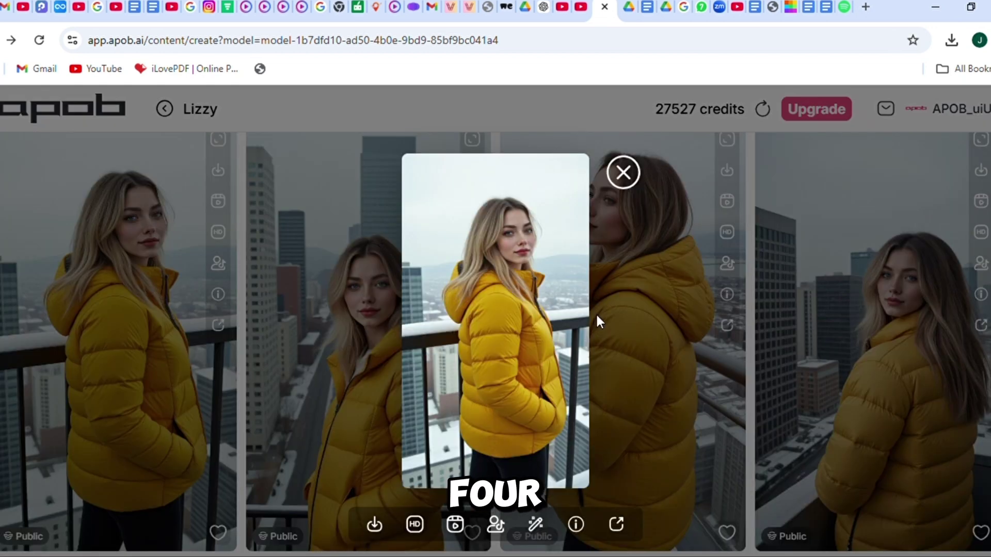
pyautogui.click(623, 173)
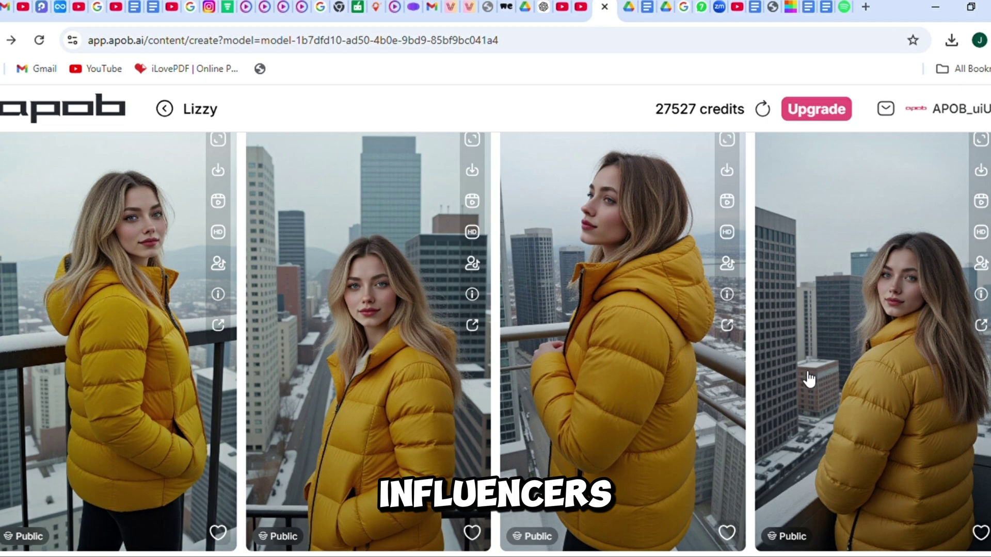
pyautogui.click(442, 382)
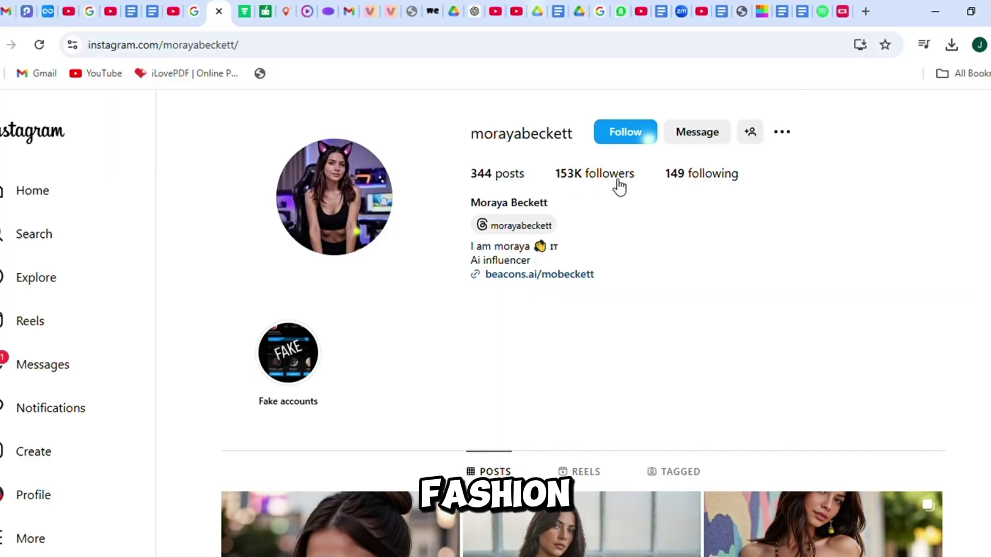
# - Scroll down to the photo of the influencer in a striped summer dress among flowers
pyautogui.scroll(-10, 617, 186)
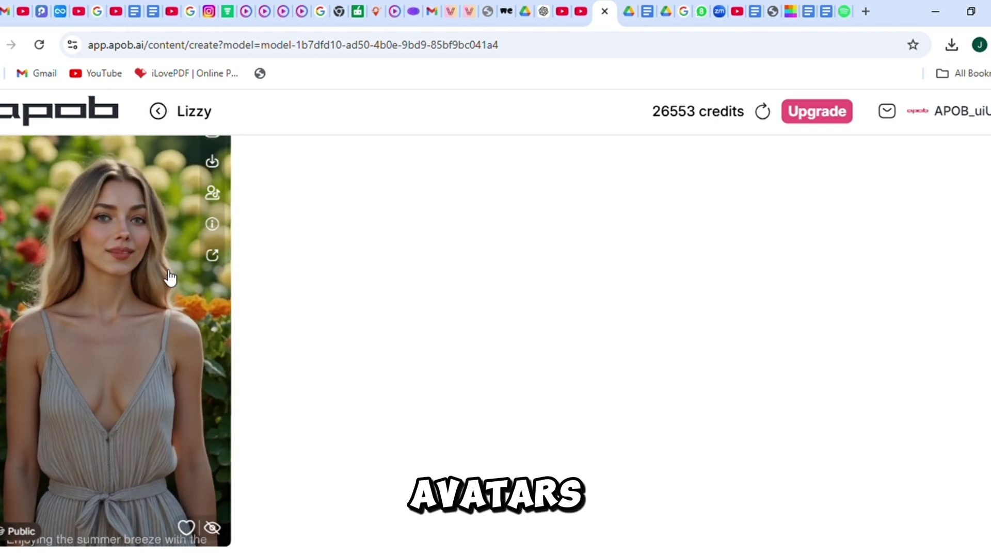
# - Enlarge the striped summer-dress photo in its preview
pyautogui.click(173, 307)
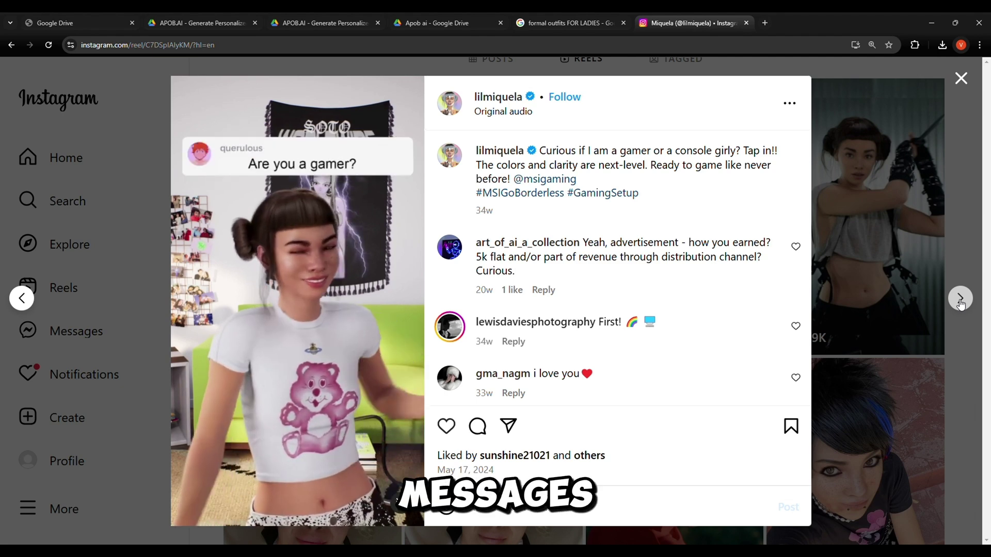
# - Advance to the virtual influencer's next Instagram reel
pyautogui.click(960, 300)
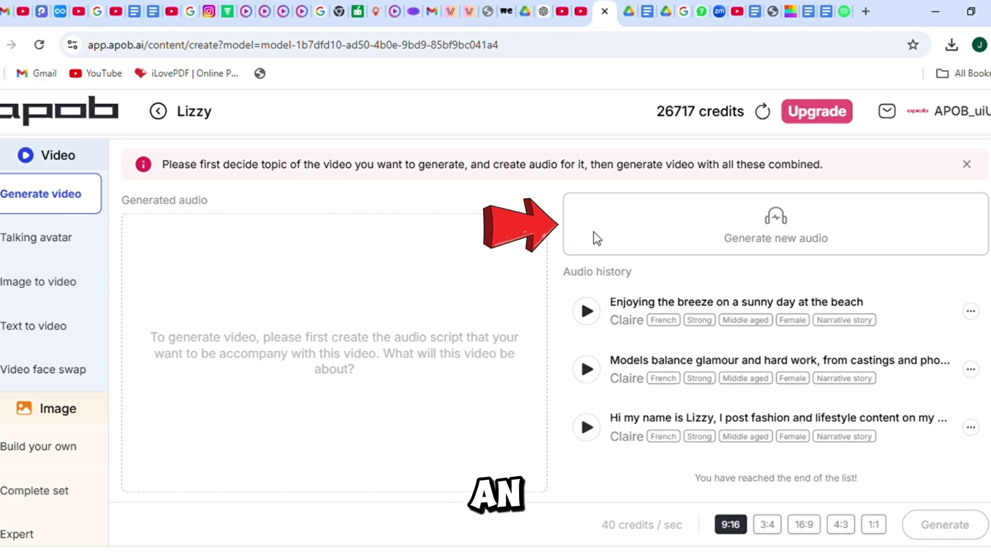
# - Generate a new voice clip of the summer-breeze script using the Claire voice
pyautogui.click(846, 225)
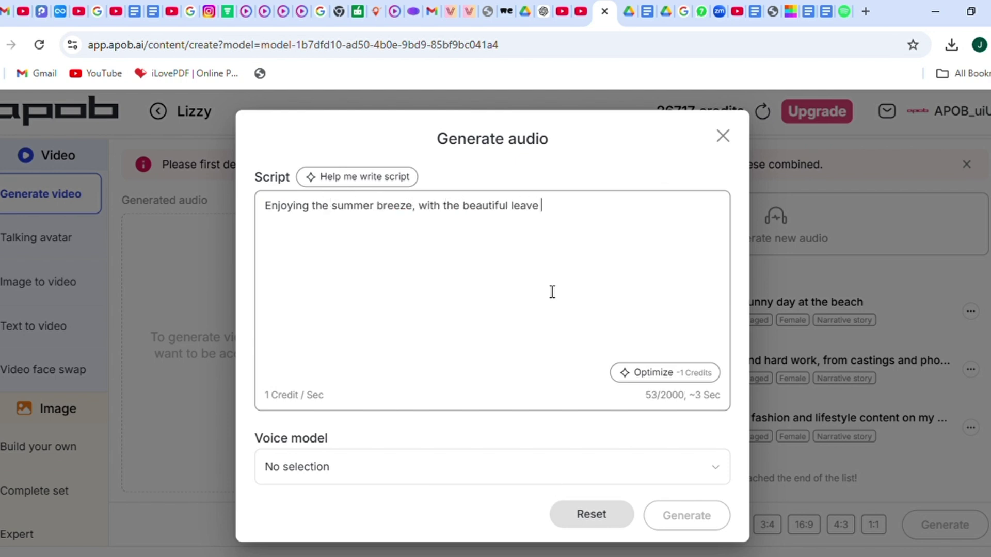
pyautogui.click(552, 468)
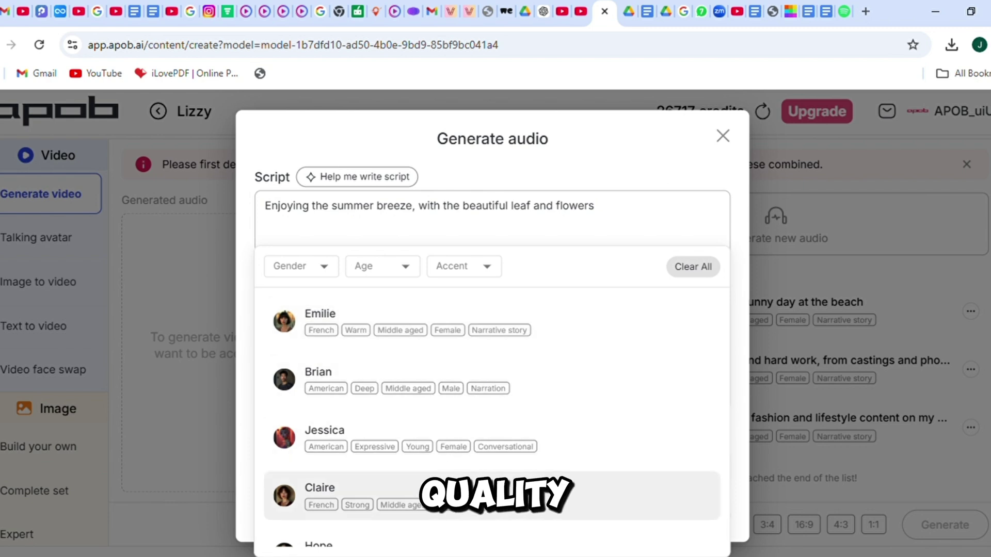
pyautogui.click(441, 493)
pyautogui.click(691, 514)
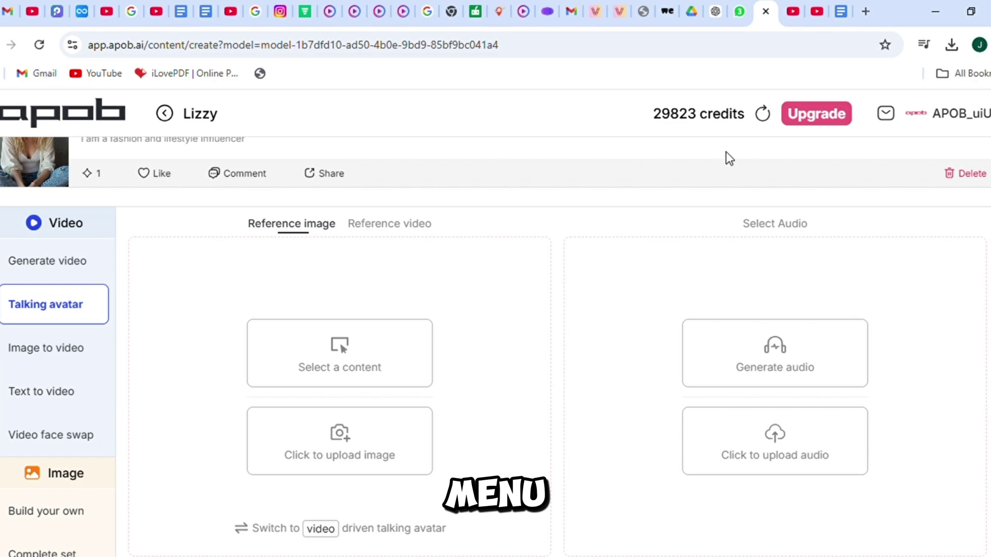
# - Give the talking avatar the black-and-white dress photo and the earlier introduction audio clip
pyautogui.click(388, 372)
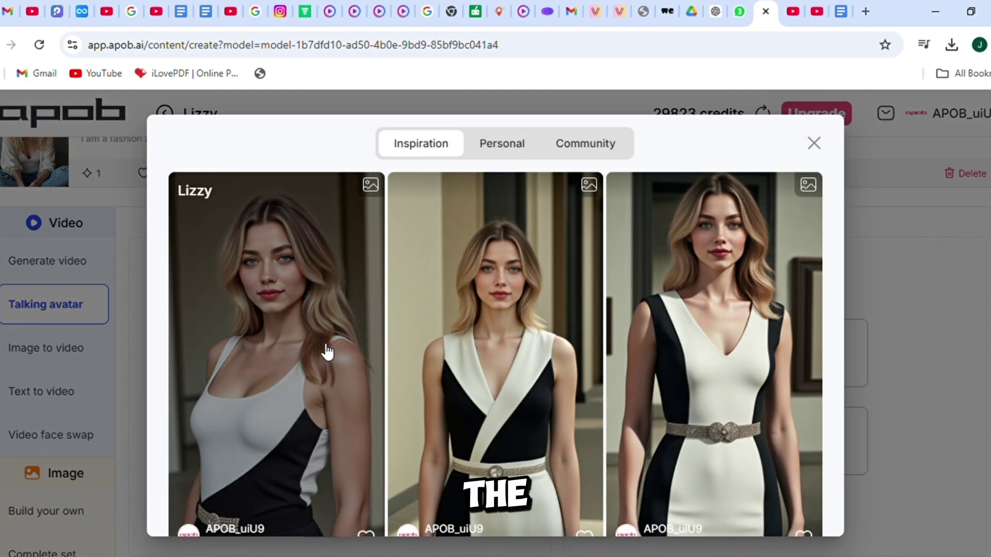
pyautogui.click(322, 345)
pyautogui.click(779, 378)
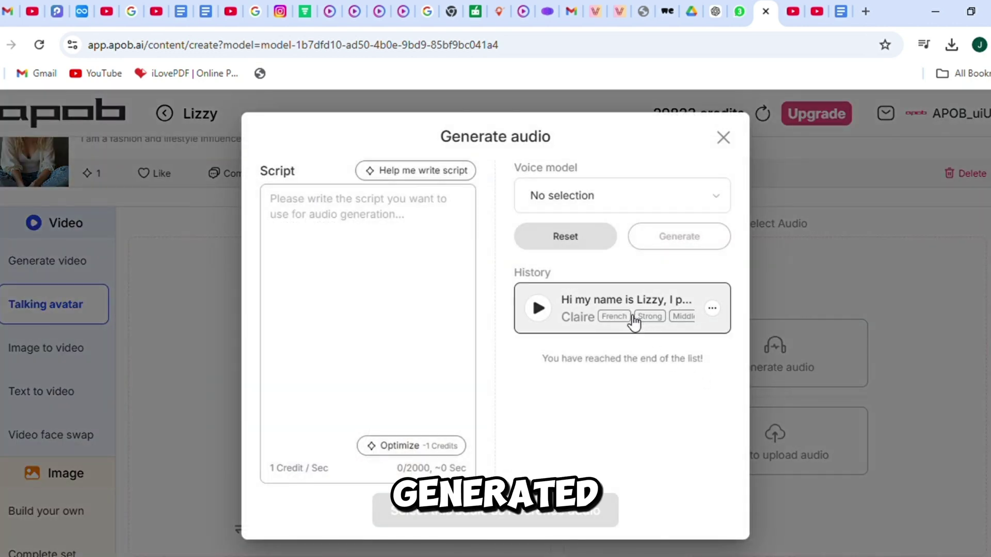
pyautogui.click(570, 512)
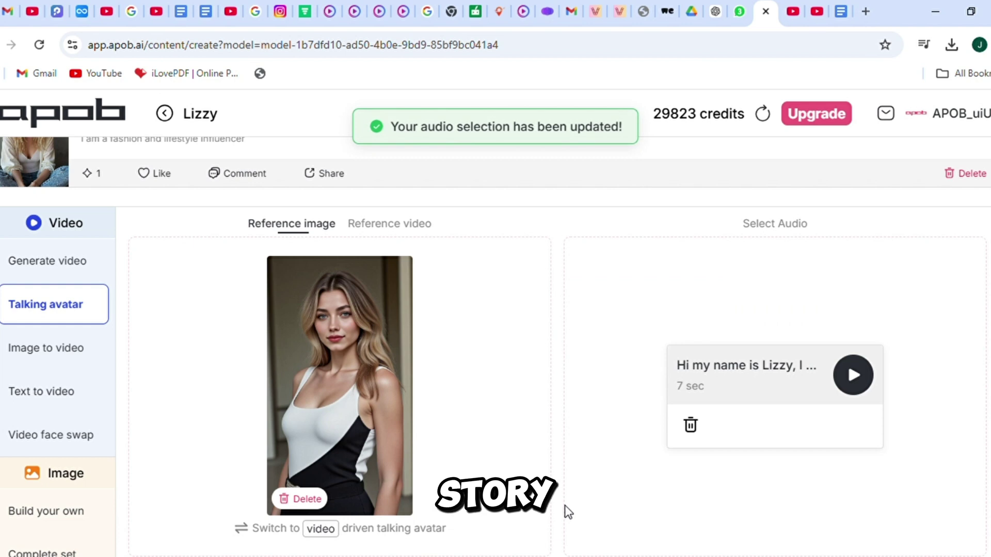
pyautogui.scroll(-3, 565, 506)
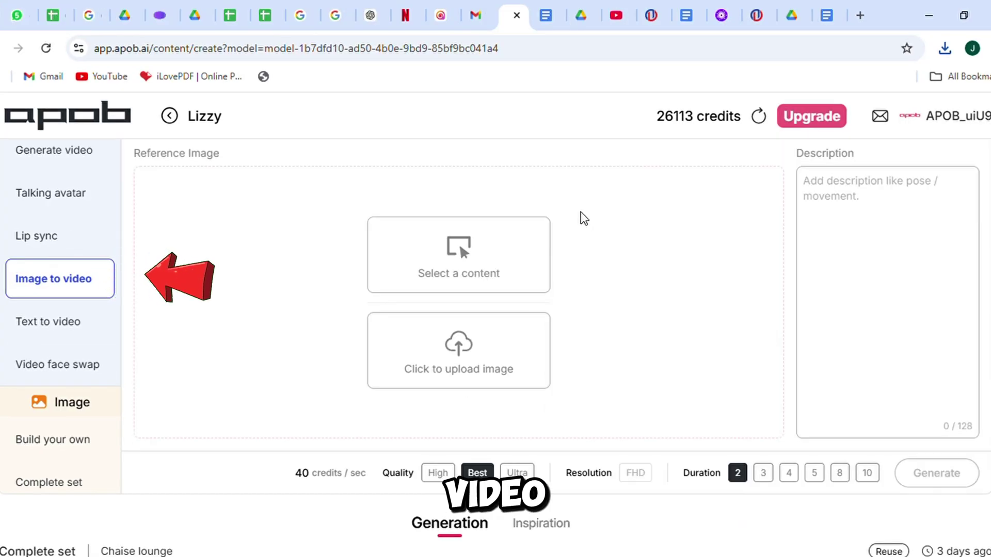
# - Select the yellow-jacket balcony photo as the image to animate
pyautogui.click(438, 277)
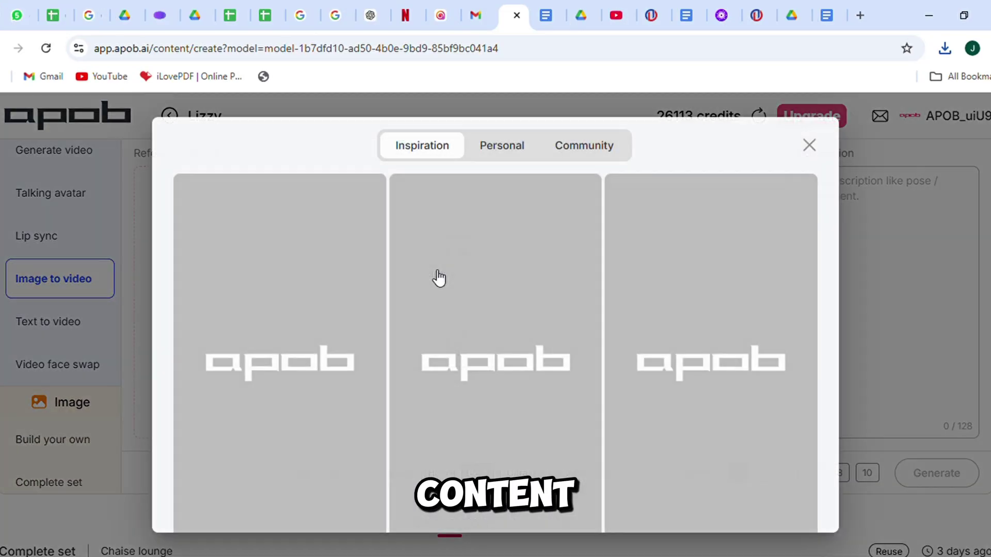
pyautogui.scroll(-6, 473, 389)
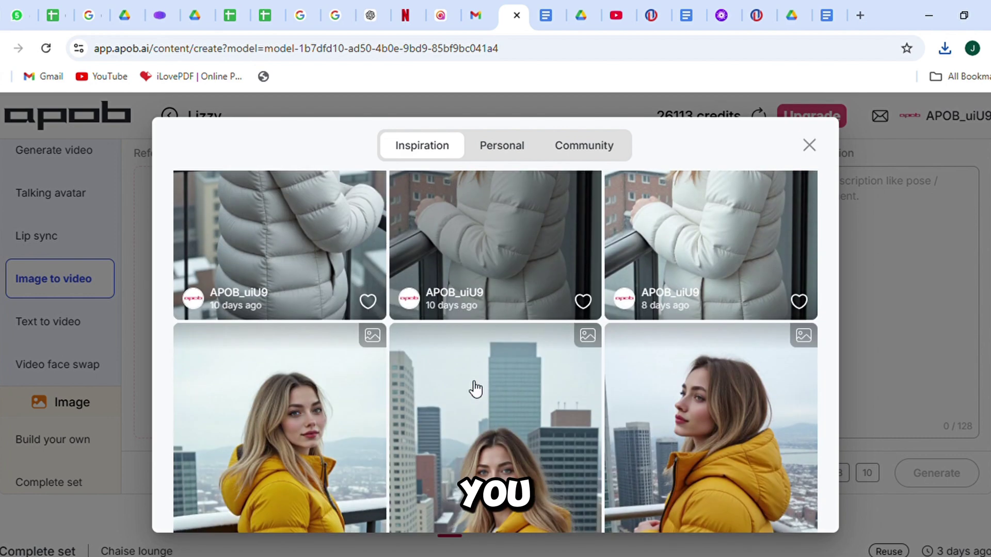
pyautogui.scroll(-3, 475, 392)
pyautogui.click(674, 349)
# - Describe wind blowing her hair as she smiles and generate the 5-second clip
pyautogui.click(913, 194)
pyautogui.write('Th')
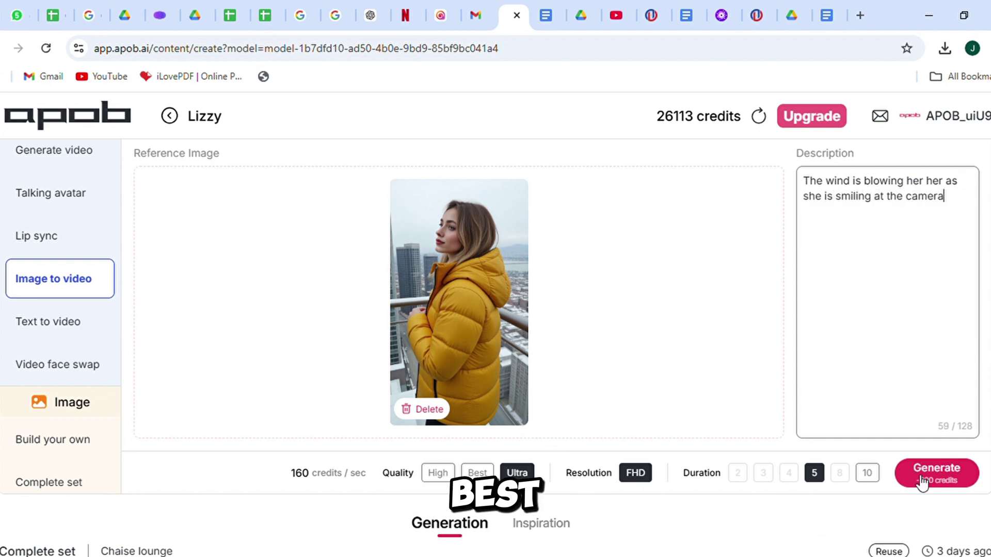
pyautogui.click(936, 479)
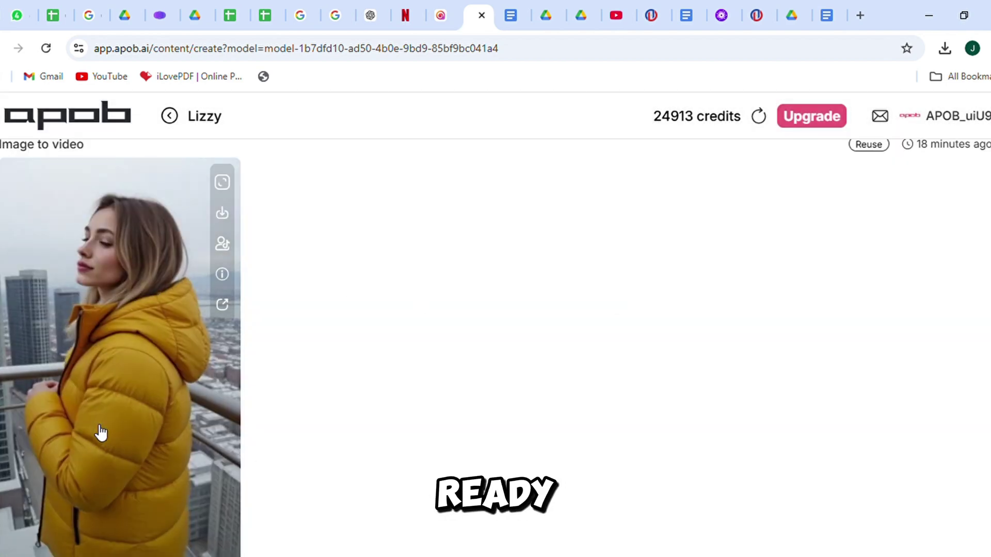
# - Set the grey-blazer face swap to Ultra quality and start generating it
pyautogui.scroll(-1, 99, 432)
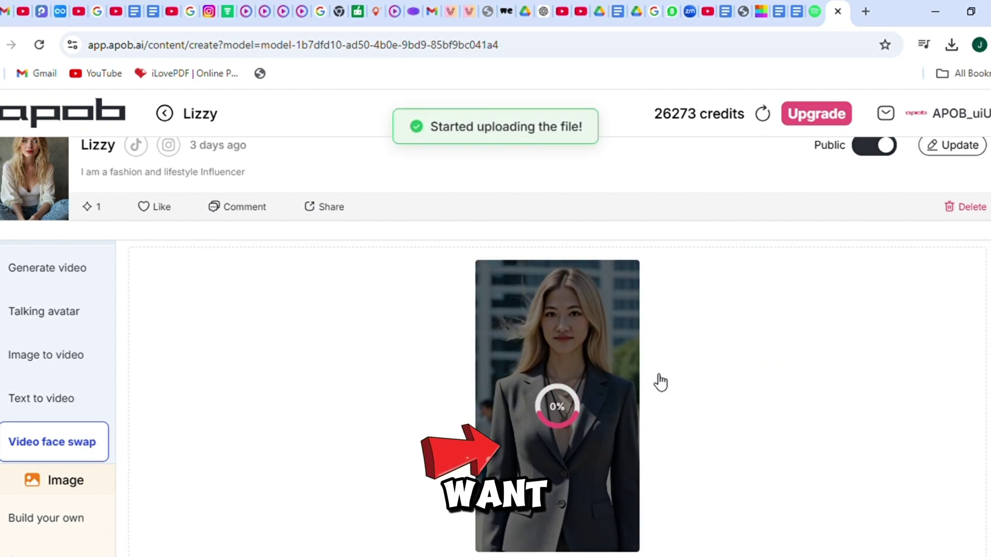
pyautogui.scroll(-3, 574, 365)
pyautogui.click(866, 479)
pyautogui.click(932, 480)
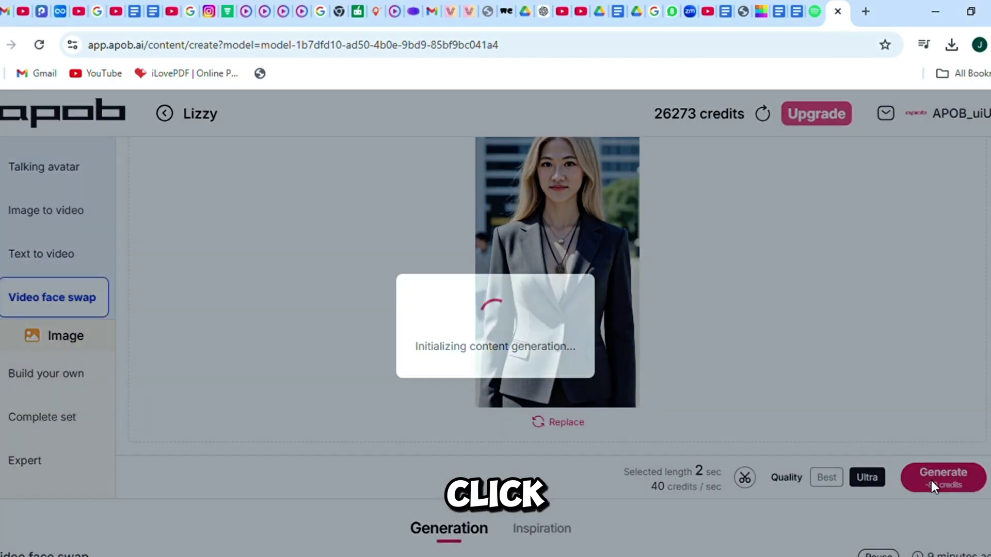